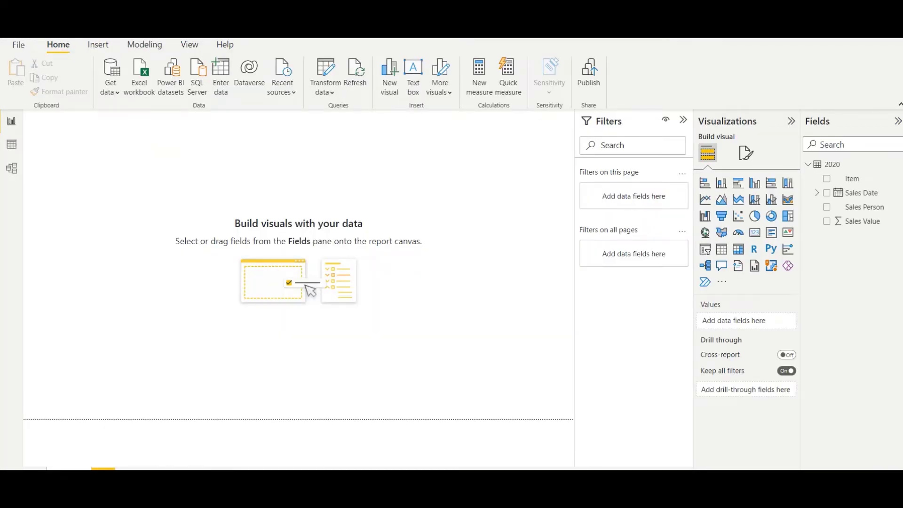
Add a stacked column chart to the page, then move it and enlarge it.
{"action": "left_click", "coordinate": [723, 185]}
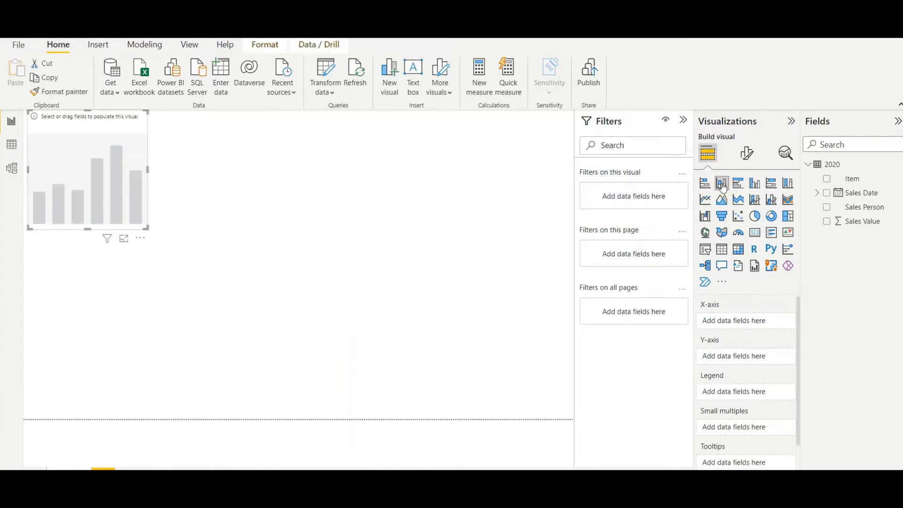
{"action": "left_click_drag", "start_coordinate": [118, 170], "coordinate": [153, 220]}
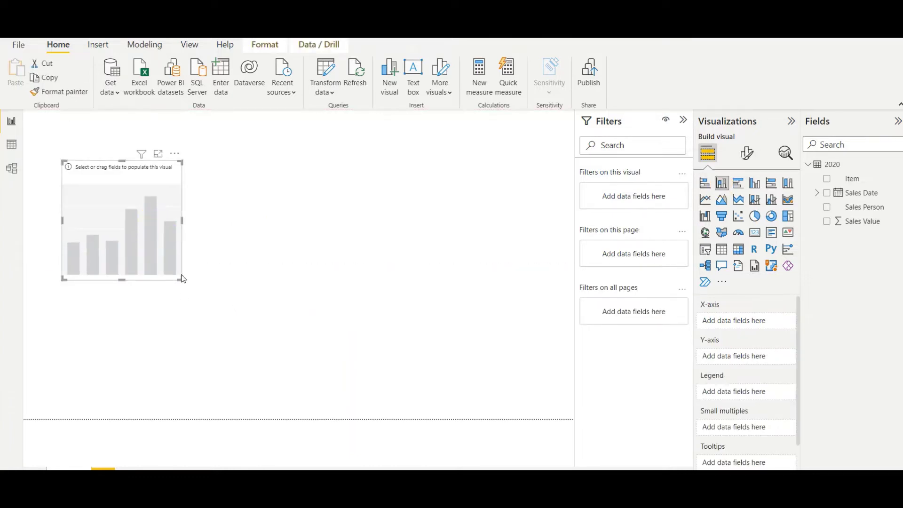
{"action": "left_click_drag", "start_coordinate": [182, 278], "coordinate": [400, 363]}
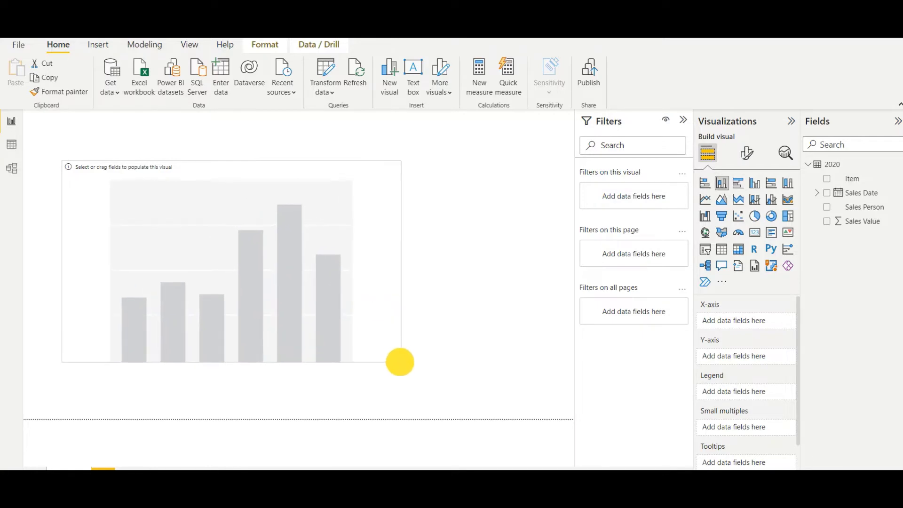
Plot Sales Value on the Y-axis by Sales Person, with Item (Car, Van) as the legend.
{"action": "left_click_drag", "start_coordinate": [868, 221], "coordinate": [241, 241]}
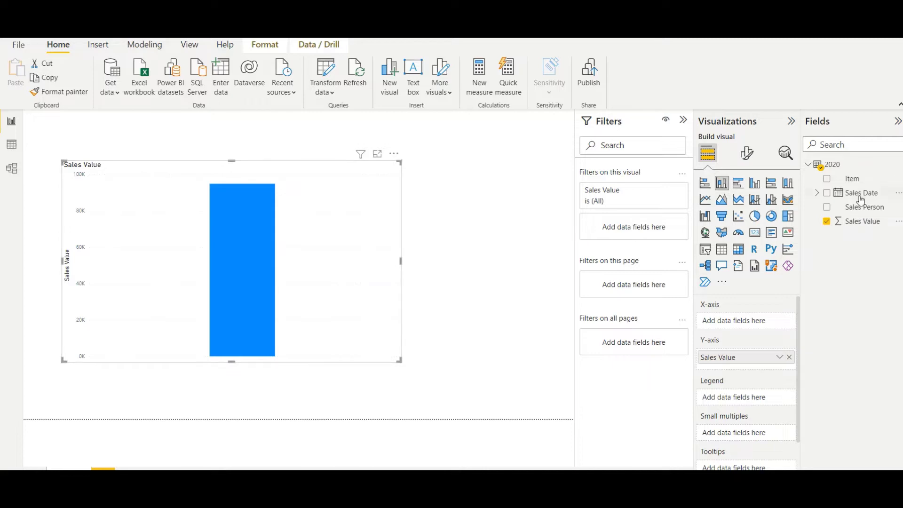
{"action": "left_click_drag", "start_coordinate": [863, 211], "coordinate": [188, 278]}
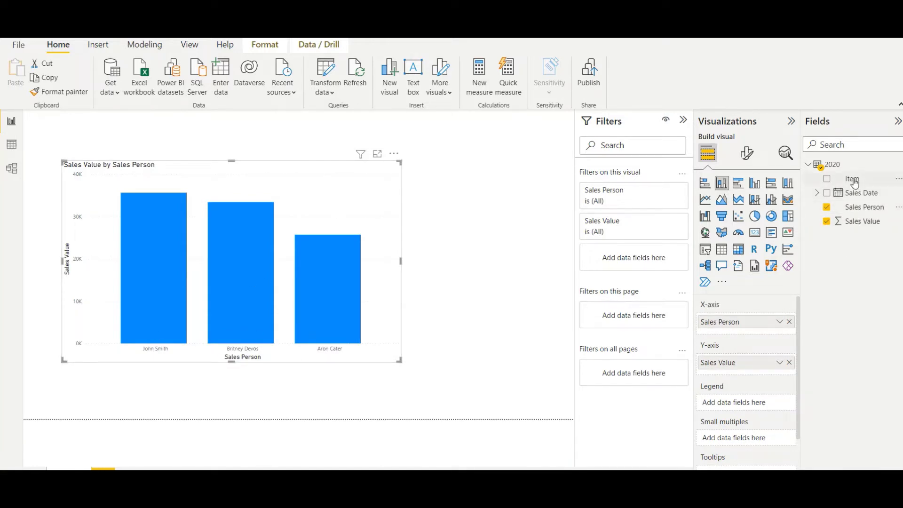
{"action": "left_click_drag", "start_coordinate": [853, 179], "coordinate": [746, 402]}
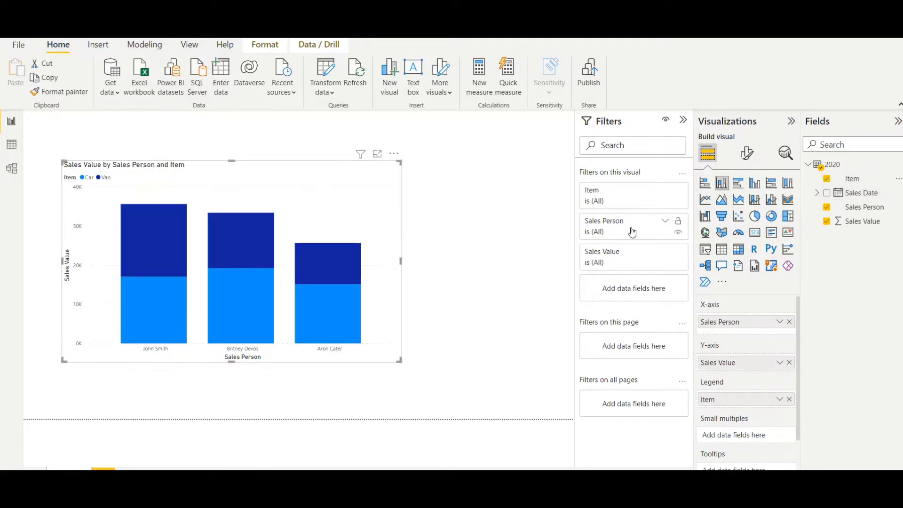
Turn on data labels for the column segments and stretch the chart larger toward both corners.
{"action": "left_click", "coordinate": [747, 153]}
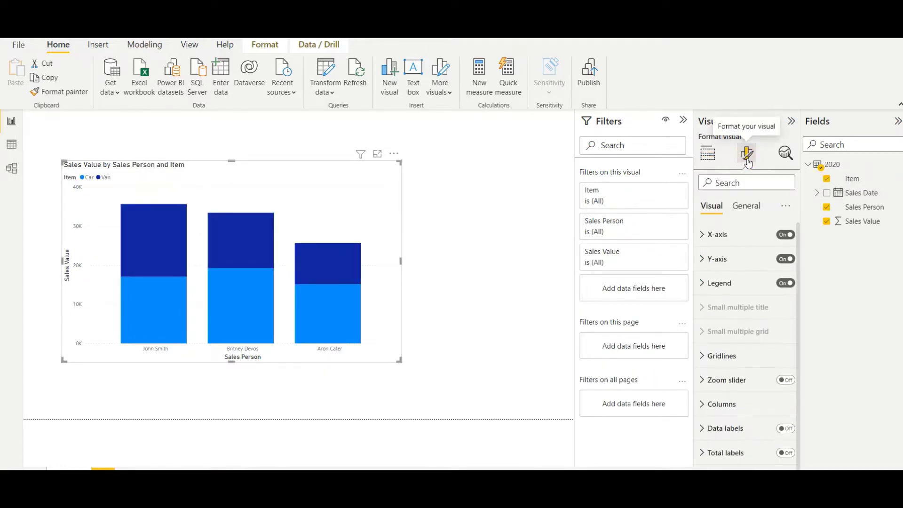
{"action": "left_click", "coordinate": [799, 353]}
{"action": "left_click", "coordinate": [784, 429]}
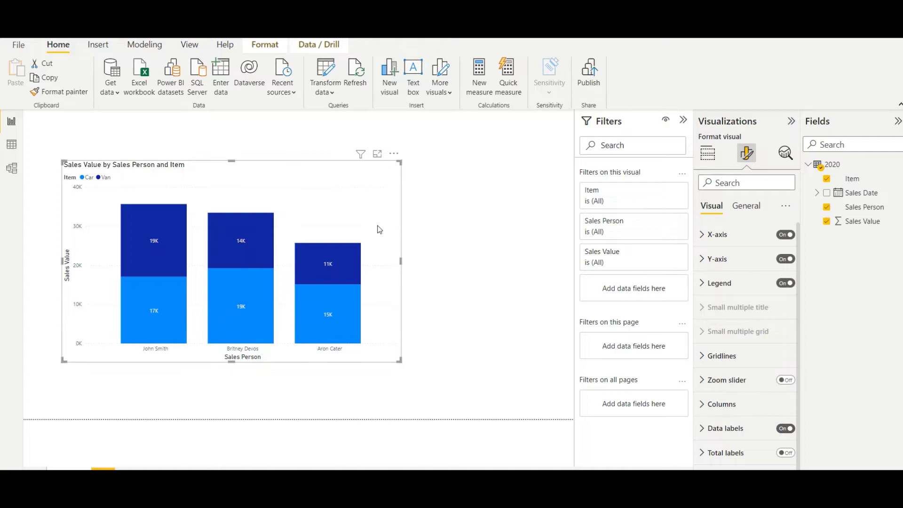
{"action": "left_click_drag", "start_coordinate": [400, 361], "coordinate": [468, 389]}
{"action": "left_click_drag", "start_coordinate": [62, 162], "coordinate": [55, 146]}
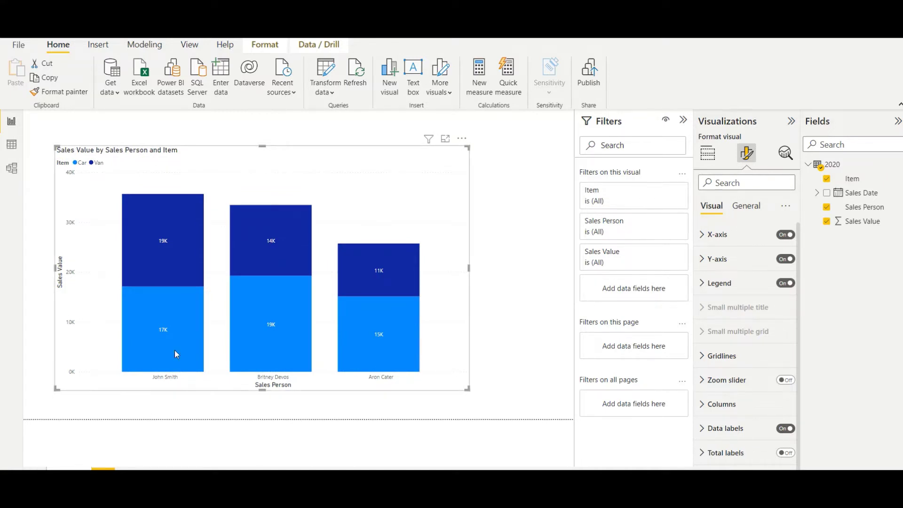
{"action": "mouse_move", "coordinate": [165, 245]}
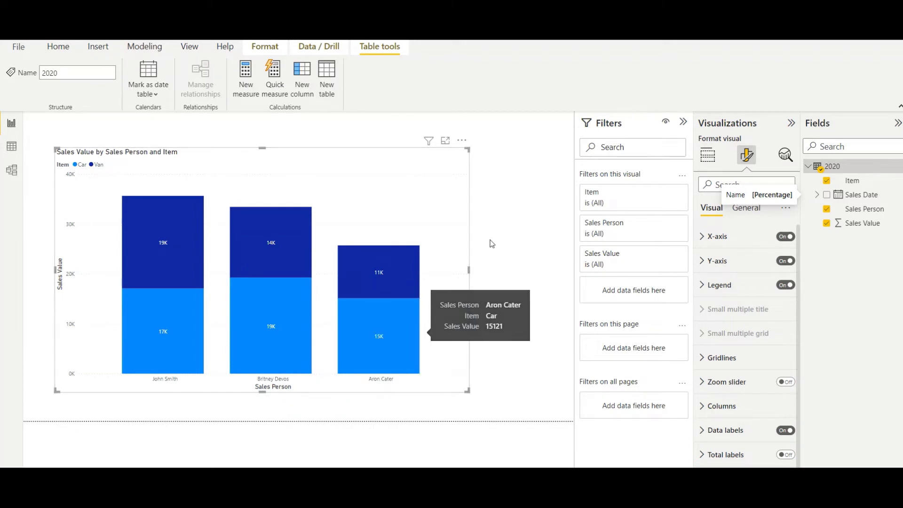
Create a new measure named Percentage in the 2020 table and begin a 'var totalsumonlyfilteredwithperson' line.
{"action": "right_click", "coordinate": [823, 168]}
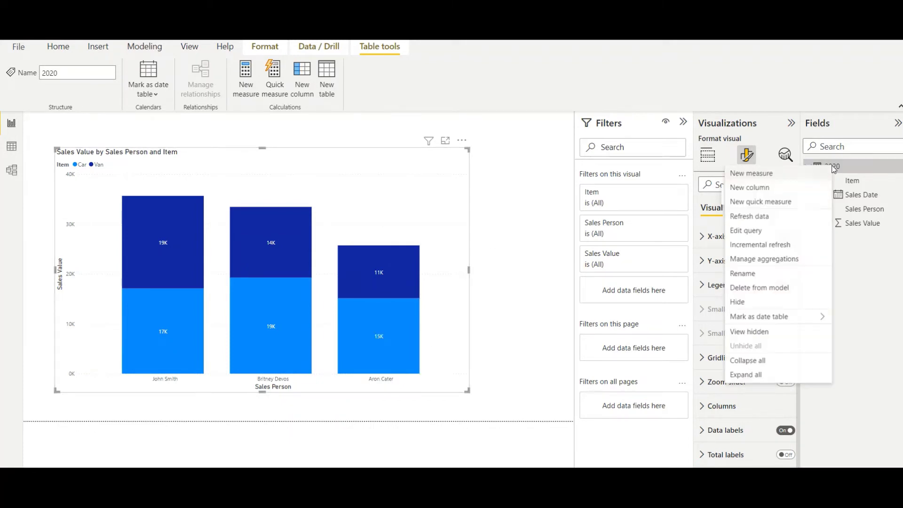
{"action": "left_click", "coordinate": [786, 173]}
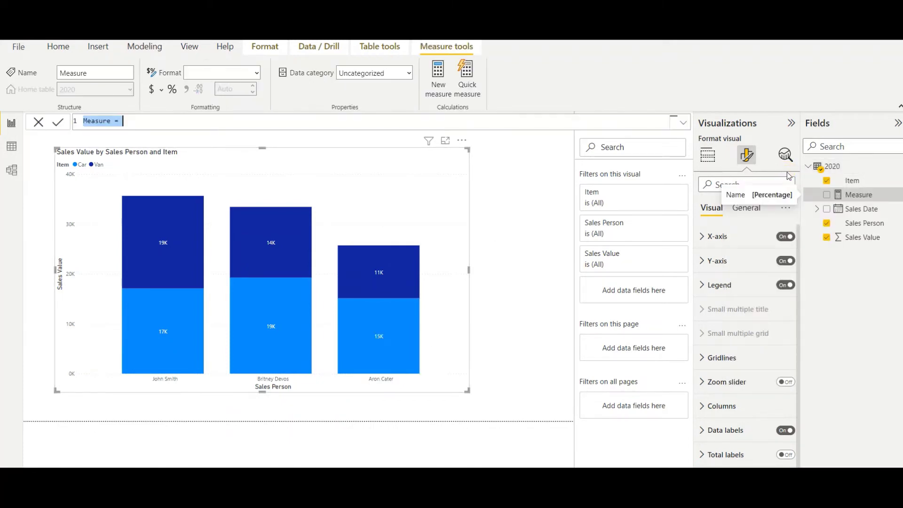
{"action": "double_click", "coordinate": [92, 121]}
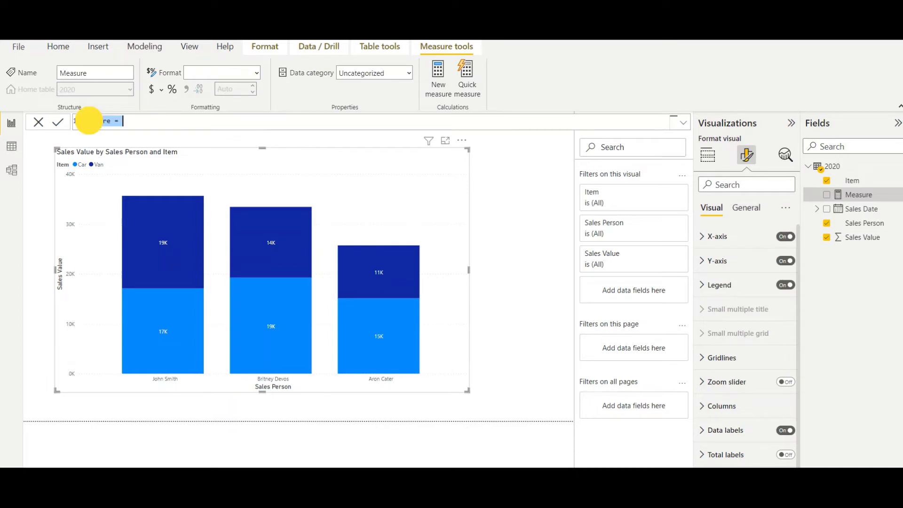
{"action": "left_click", "coordinate": [683, 122]}
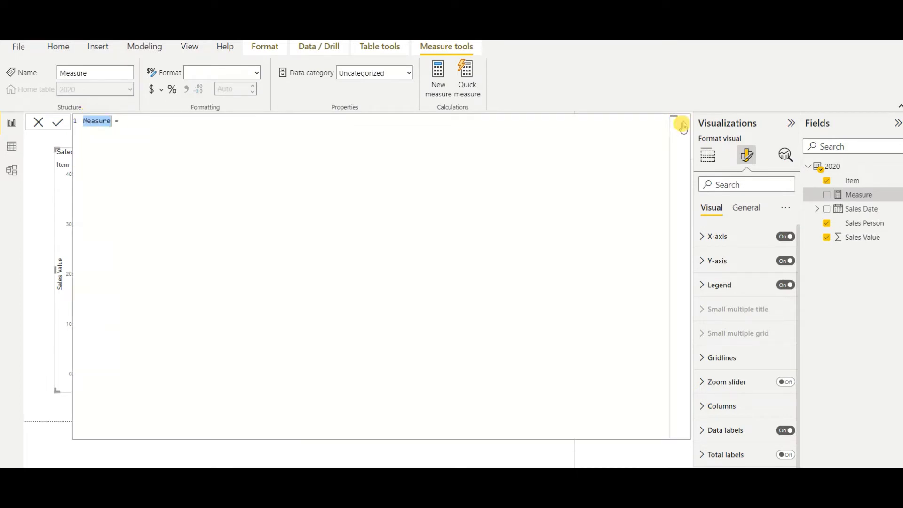
{"action": "type", "text": "Per"}
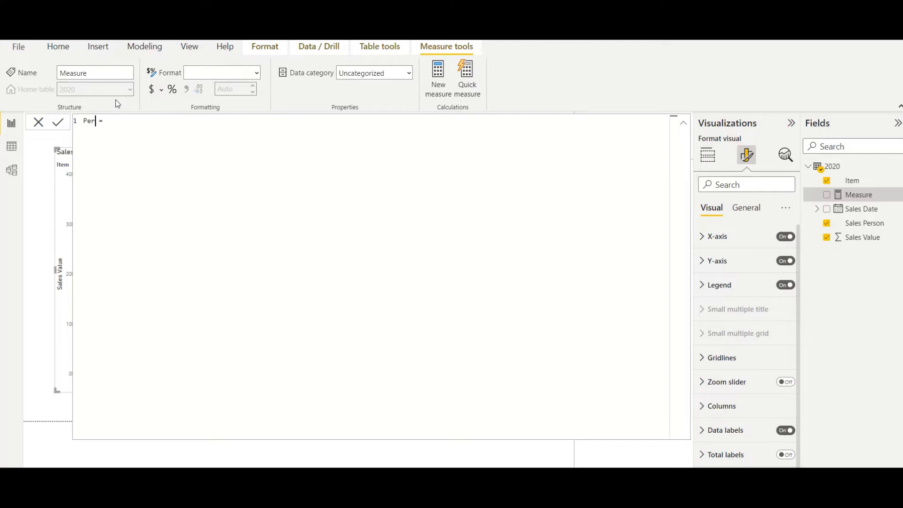
{"action": "type", "text": "centage"}
{"action": "key", "text": "End"}
{"action": "key", "text": "shift+Return"}
{"action": "type", "text": "var totalsumonly"}
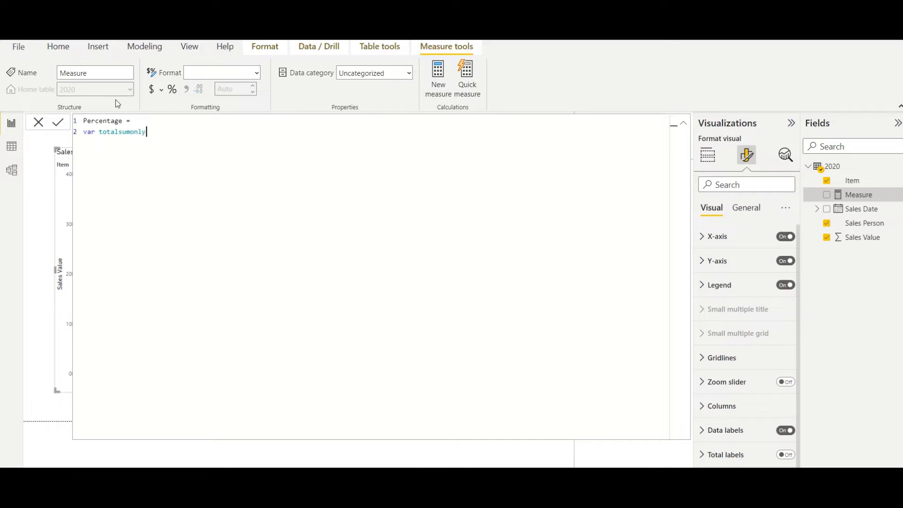
{"action": "type", "text": "filteredwithperson = ca"}
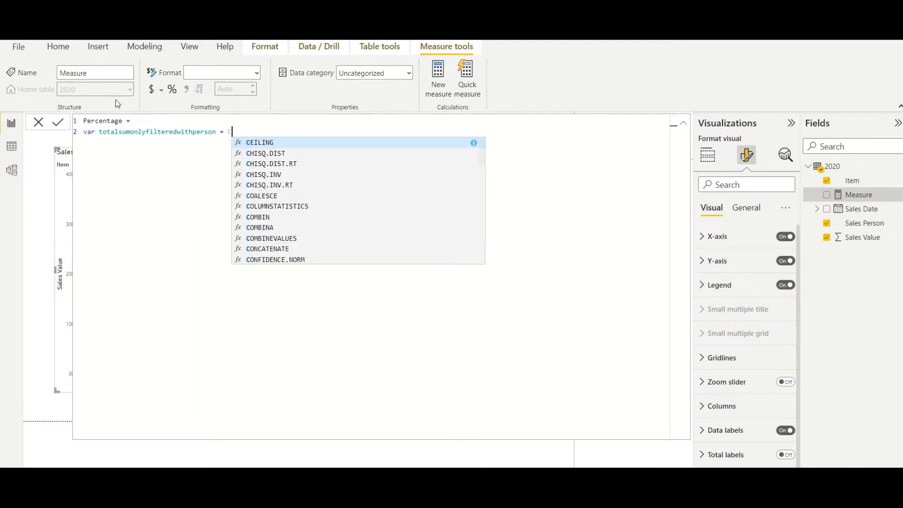
Set the variable to CALCULATE(SUM('2020'[Sales Value]), ALLEXCEPT('2020', '2020'[Sales Person])) and start a new line.
{"action": "key", "text": "Tab"}
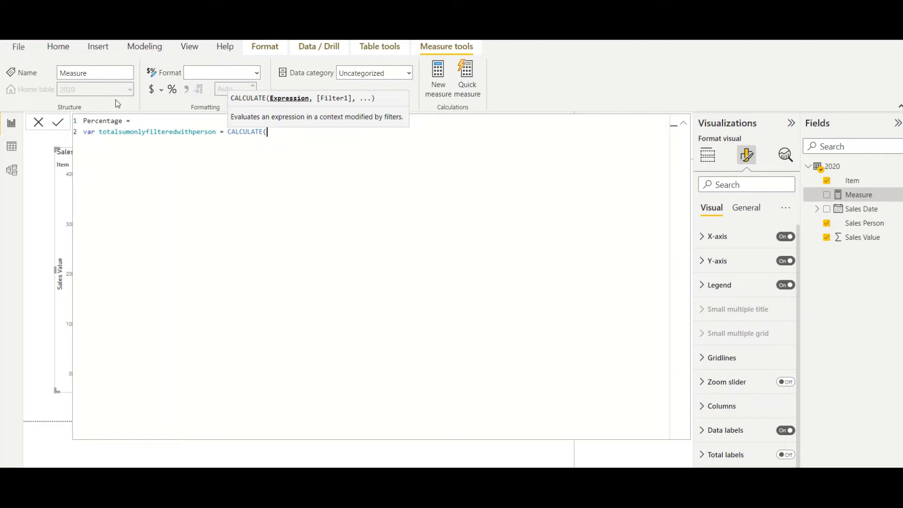
{"action": "type", "text": "SUM("}
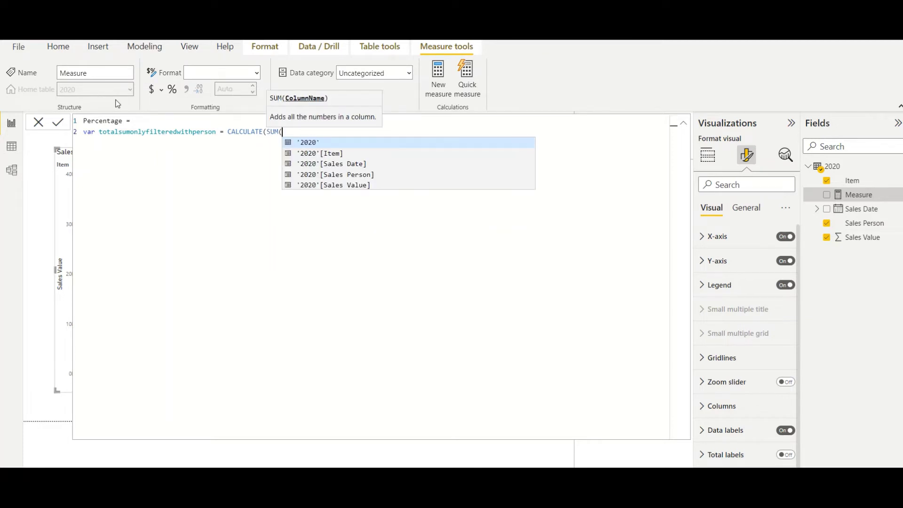
{"action": "key", "text": "Down"}
{"action": "key", "text": "Down"}
{"action": "key", "text": "Down"}
{"action": "key", "text": "Down"}
{"action": "key", "text": "Tab"}
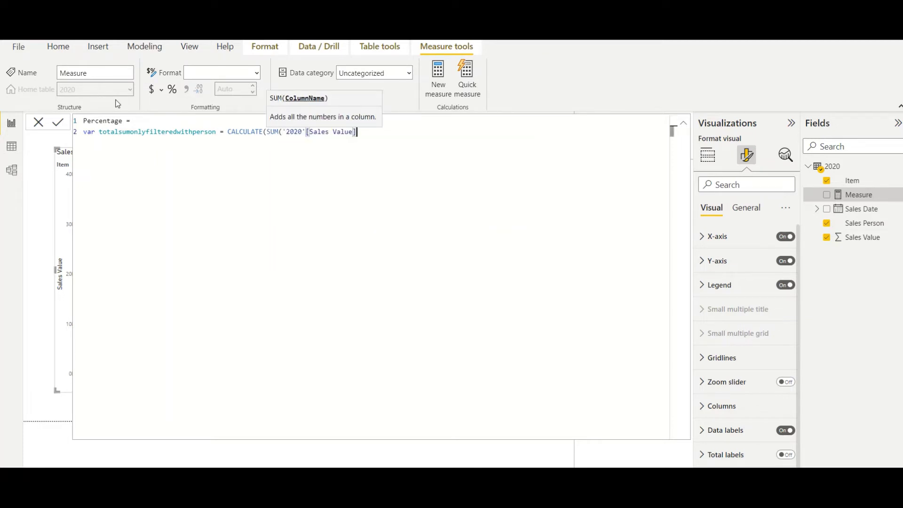
{"action": "type", "text": ")"}
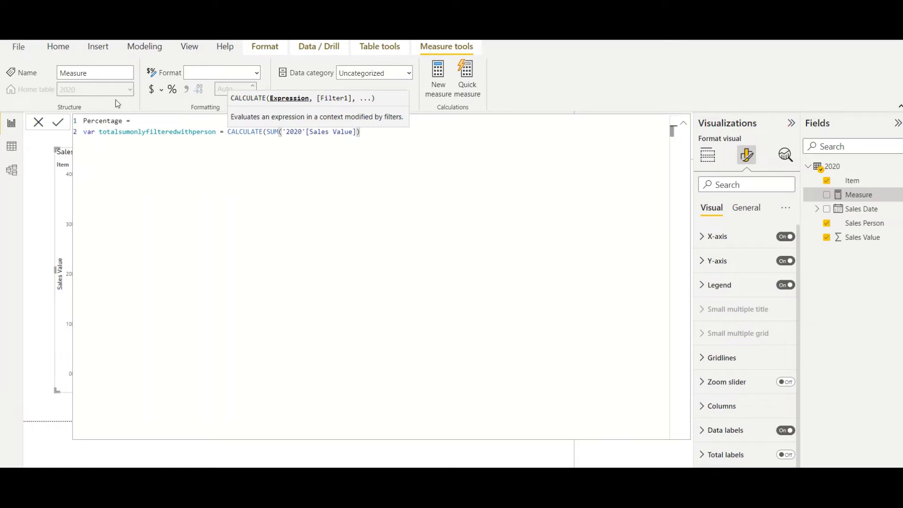
{"action": "type", "text": ",A"}
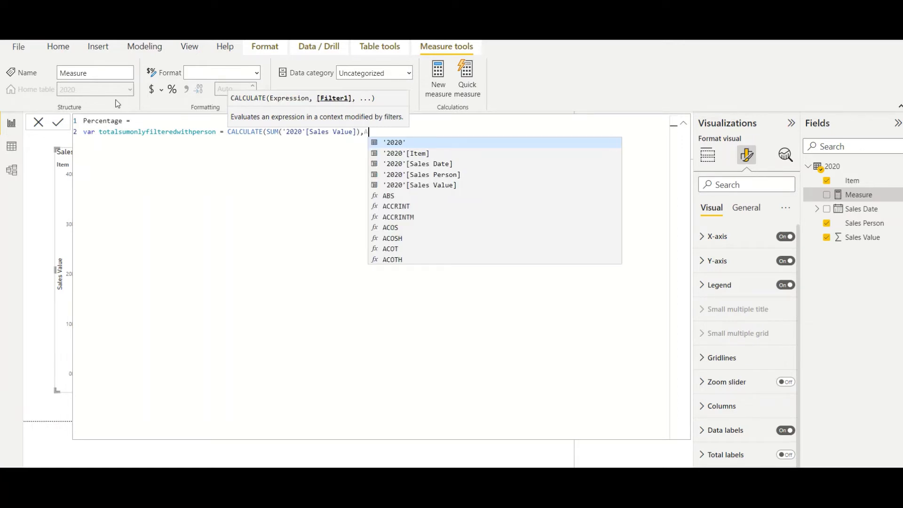
{"action": "type", "text": "LLEX"}
{"action": "key", "text": "Tab"}
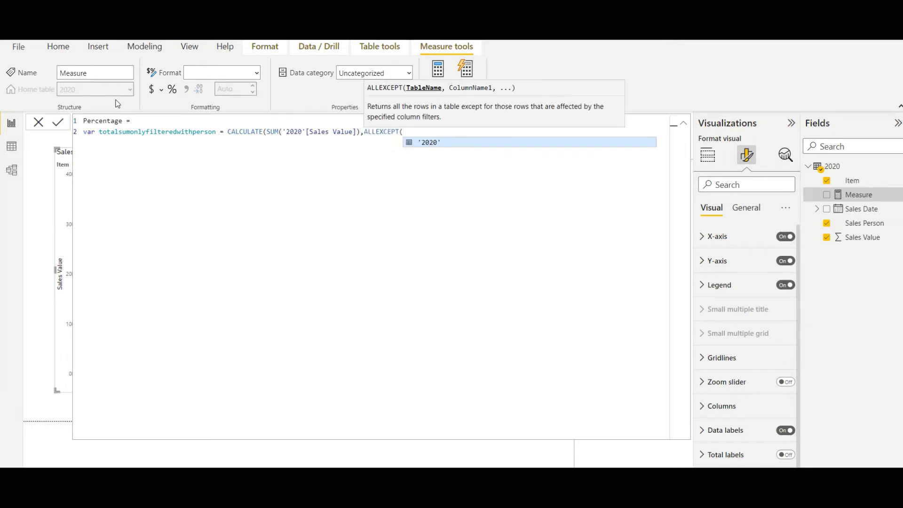
{"action": "key", "text": "Tab"}
{"action": "type", "text": ","}
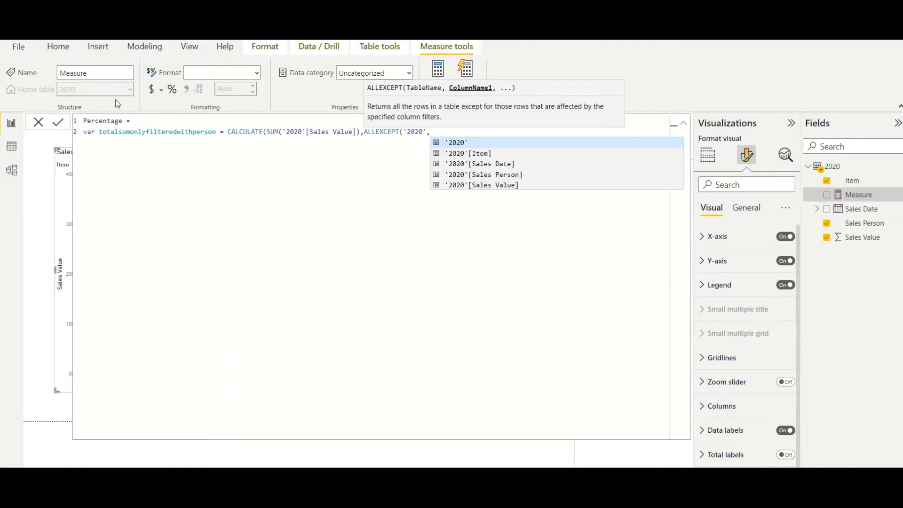
{"action": "key", "text": "Down"}
{"action": "key", "text": "Down"}
{"action": "key", "text": "Down"}
{"action": "key", "text": "Tab"}
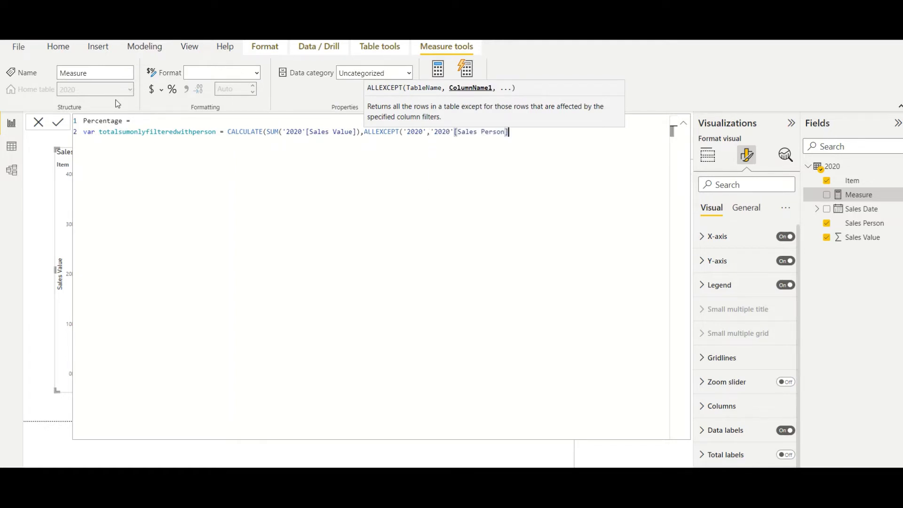
{"action": "type", "text": ")"}
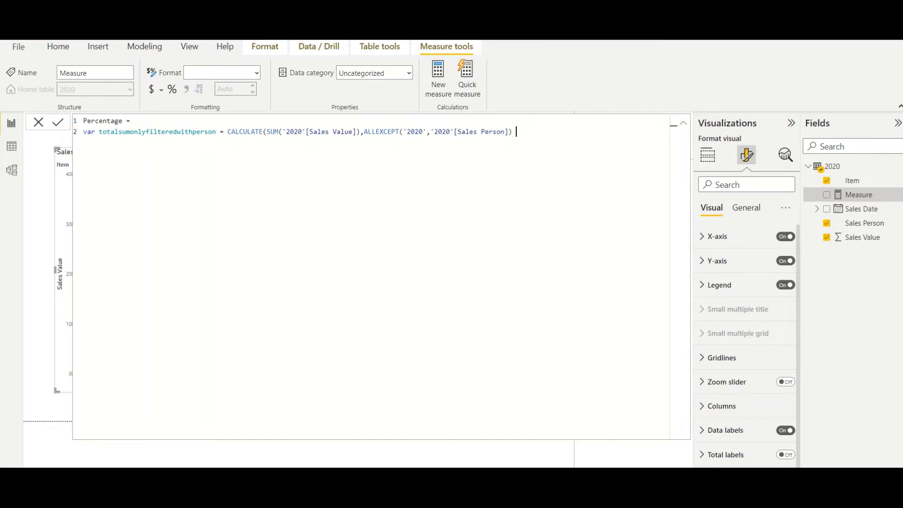
{"action": "key", "text": "shift+Return"}
Add the return keyword on line 3 and close the CALCULATE expression's parenthesis.
{"action": "type", "text": "return"}
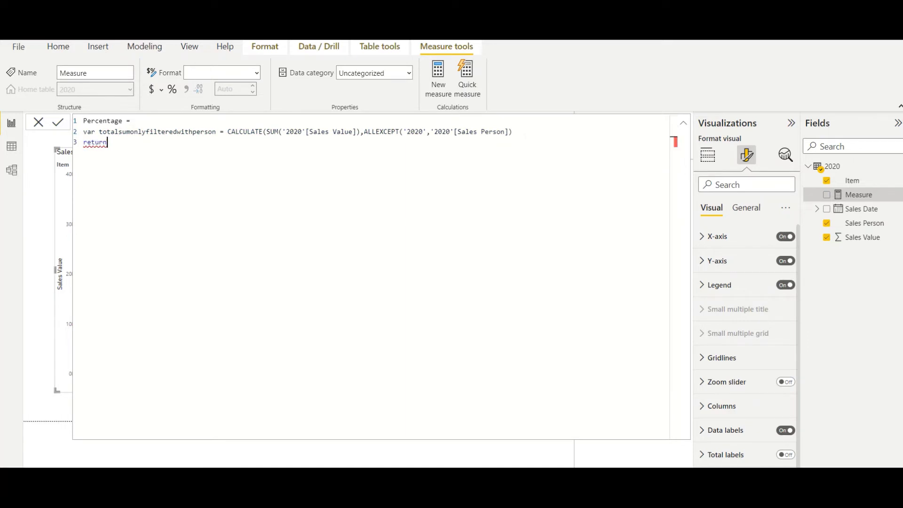
{"action": "key", "text": "BackSpace"}
{"action": "left_click", "coordinate": [521, 131]}
{"action": "type", "text": ")"}
Complete the return line as DIVIDE(SUM('2020'[Sales Value]),totalsumonlyfilteredwithperson).
{"action": "left_click", "coordinate": [117, 142]}
{"action": "type", "text": "devi"}
{"action": "key", "text": "BackSpace"}
{"action": "key", "text": "BackSpace"}
{"action": "key", "text": "BackSpace"}
{"action": "type", "text": "ivi"}
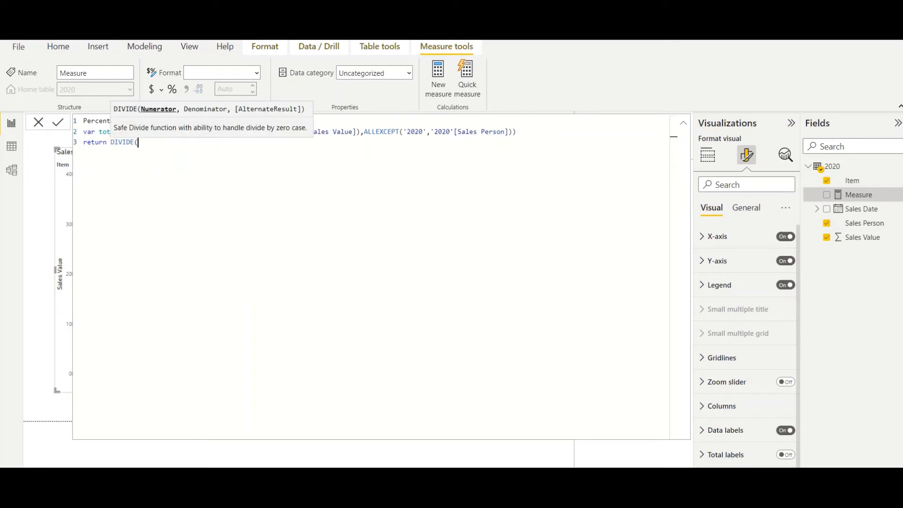
{"action": "type", "text": "SUM"}
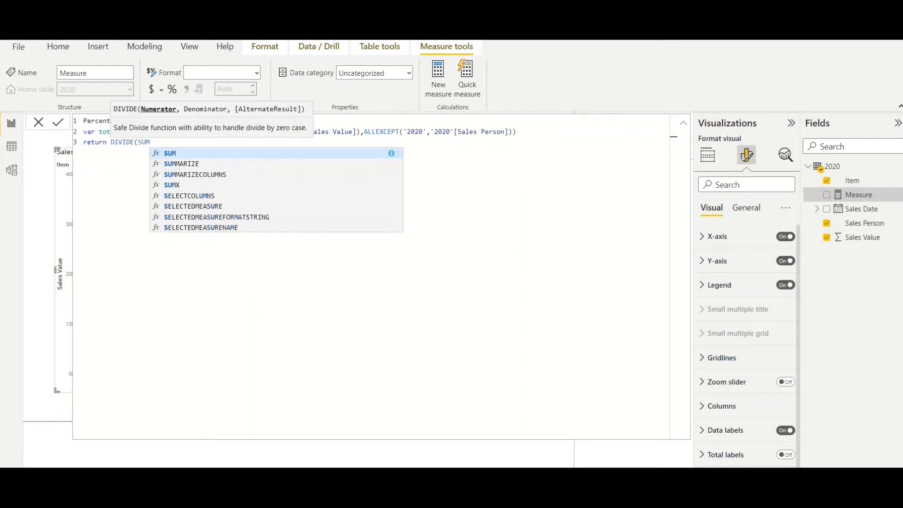
{"action": "type", "text": "("}
{"action": "key", "text": "Down"}
{"action": "key", "text": "Down"}
{"action": "key", "text": "Down"}
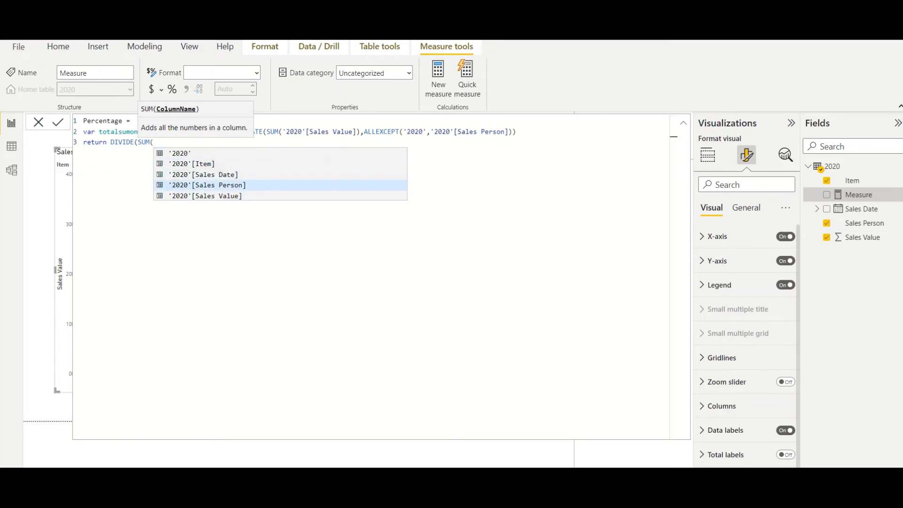
{"action": "key", "text": "Down"}
{"action": "key", "text": "Tab"}
{"action": "type", "text": ")"}
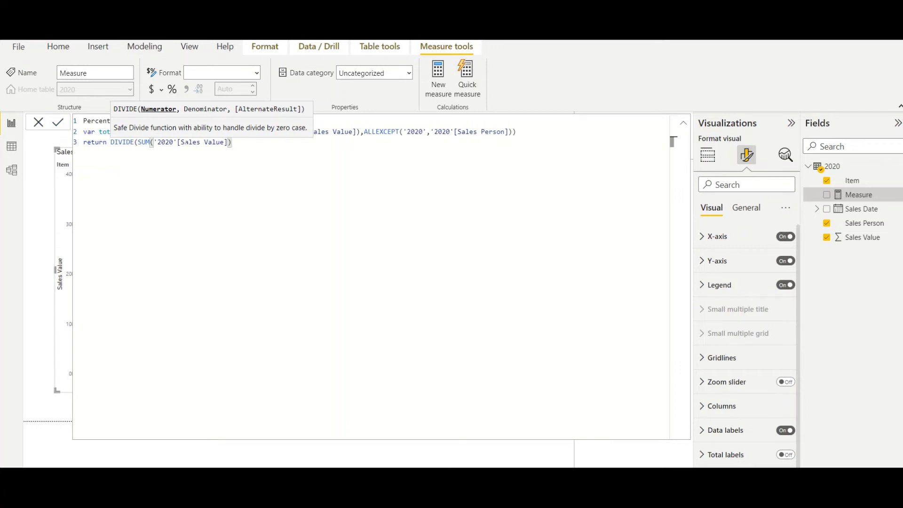
{"action": "type", "text": ","}
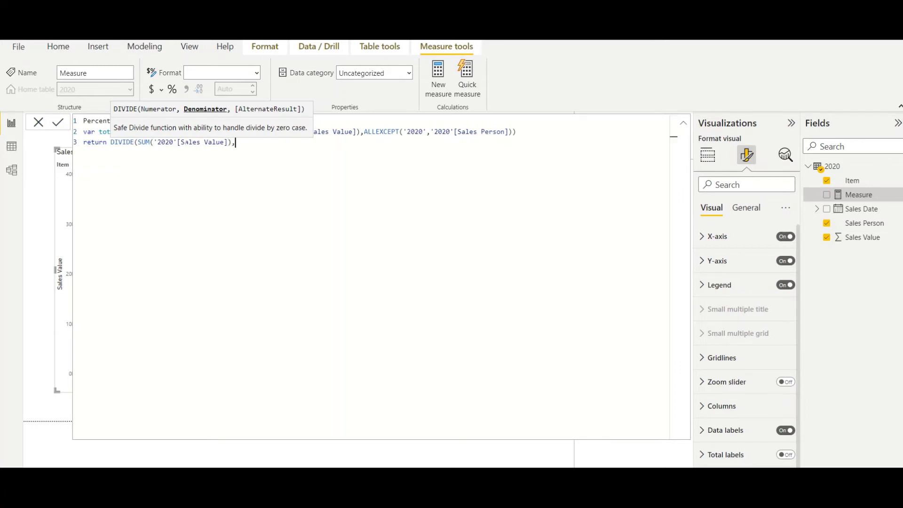
{"action": "type", "text": "tot"}
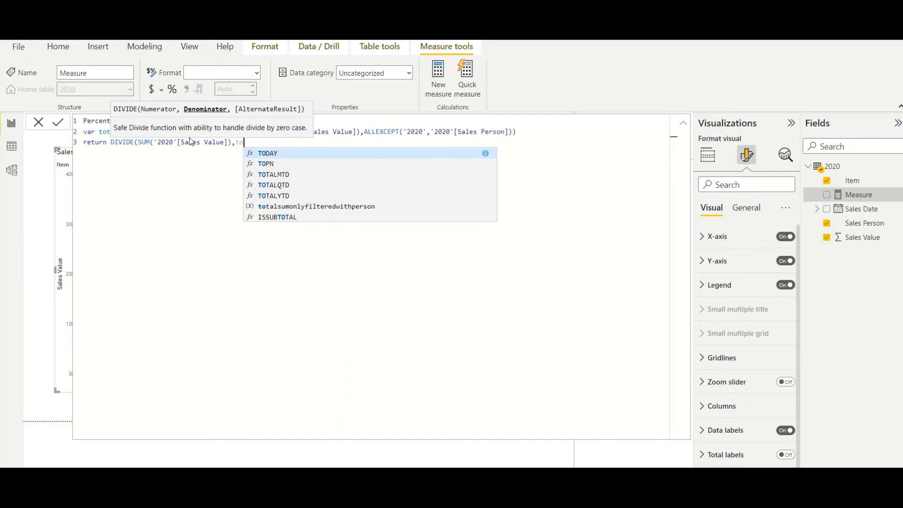
{"action": "key", "text": "Down"}
{"action": "key", "text": "Down"}
{"action": "key", "text": "Down"}
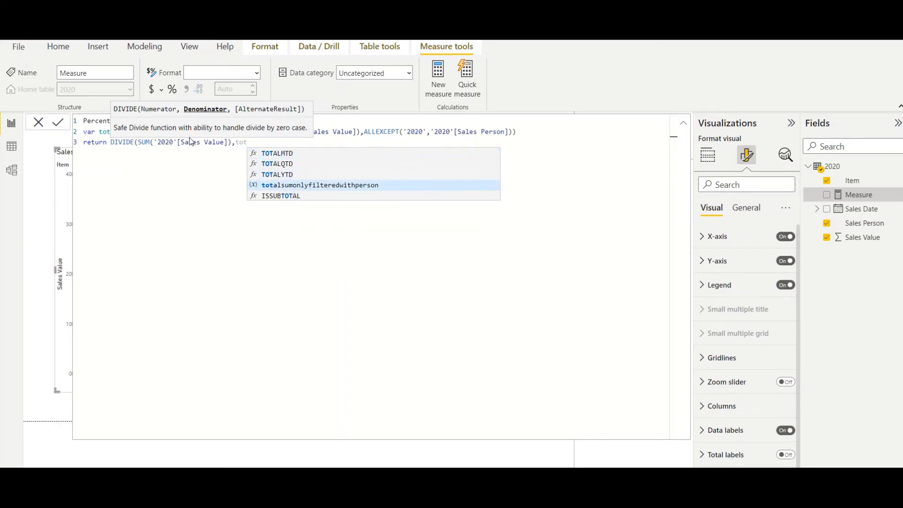
{"action": "key", "text": "Tab"}
{"action": "type", "text": ")"}
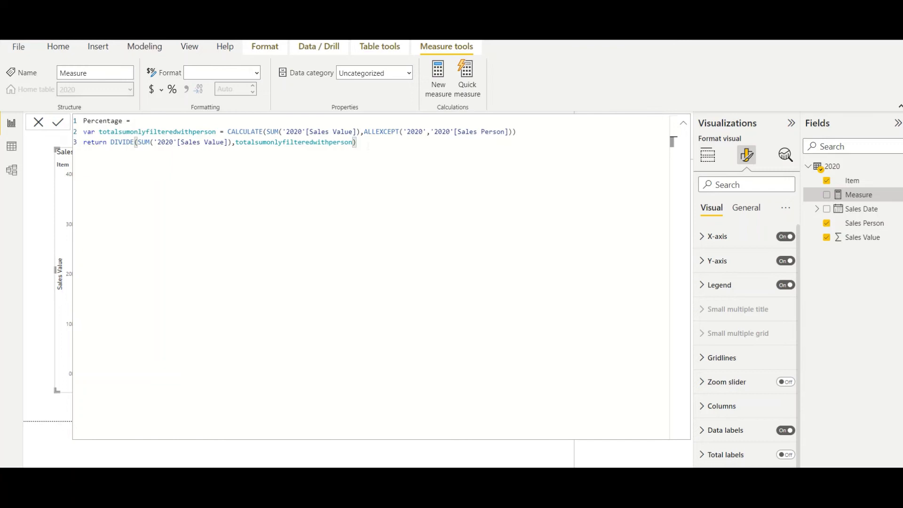
Commit the Percentage measure and add it to the stacked chart's Tooltips well.
{"action": "key", "text": "Return"}
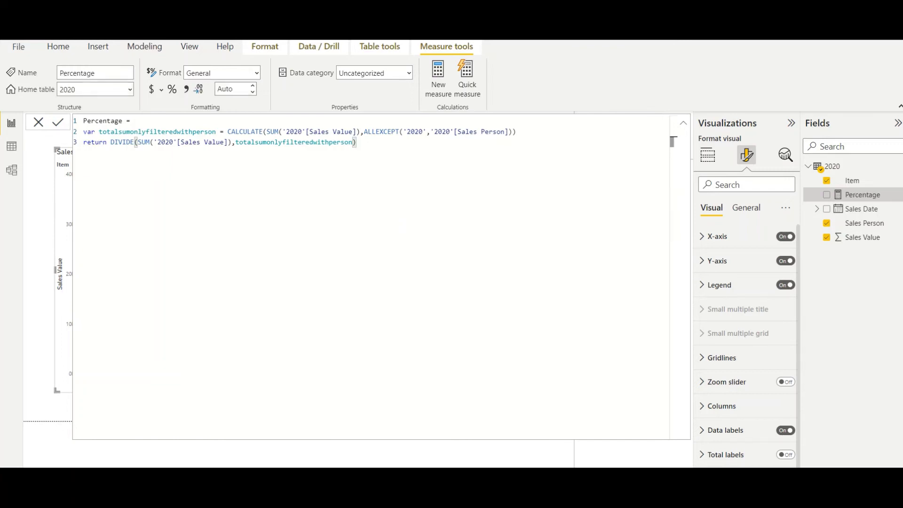
{"action": "left_click", "coordinate": [683, 123]}
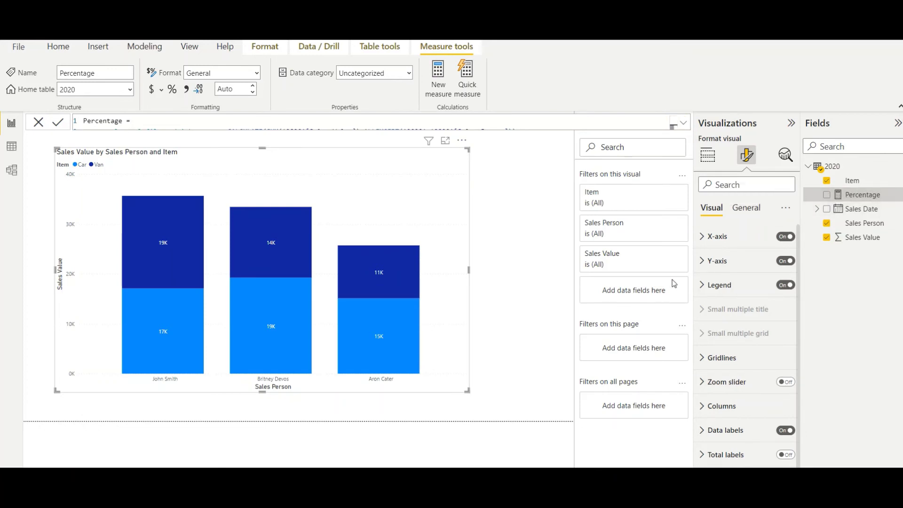
{"action": "left_click", "coordinate": [704, 162]}
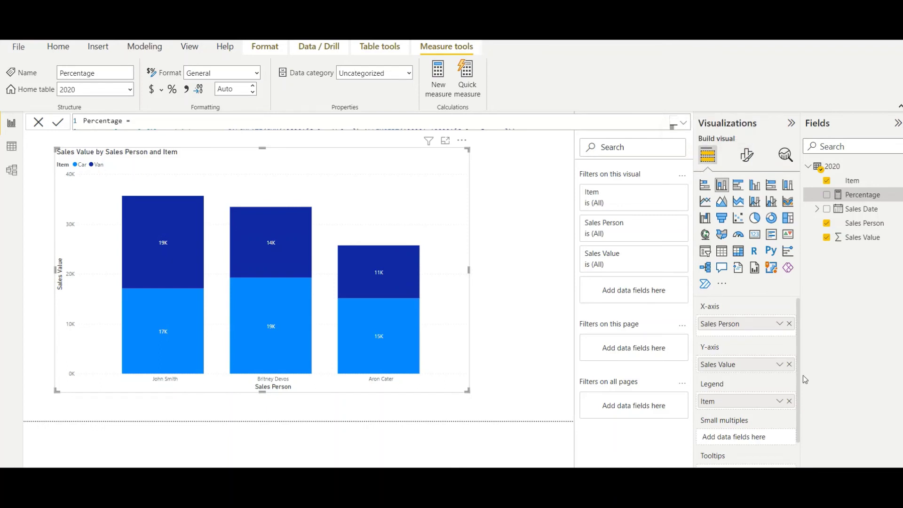
{"action": "left_click_drag", "start_coordinate": [799, 383], "coordinate": [800, 413]}
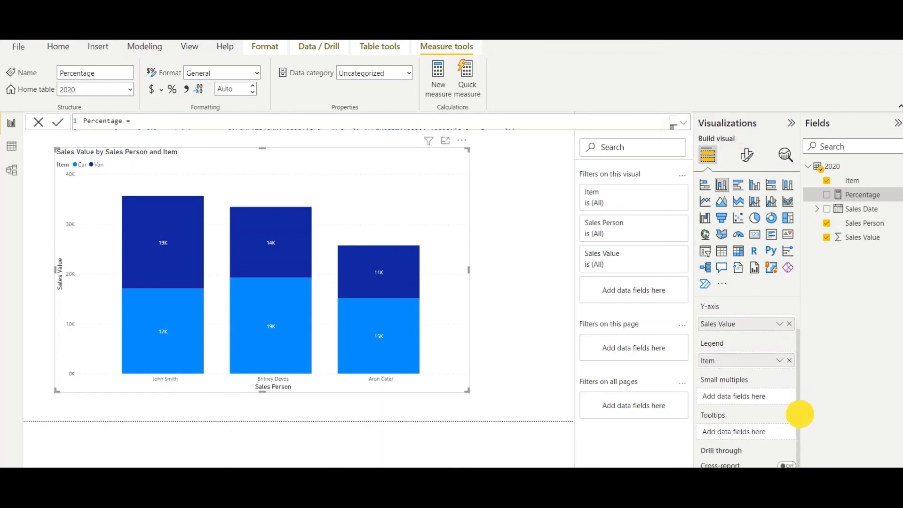
{"action": "left_click_drag", "start_coordinate": [858, 200], "coordinate": [756, 436]}
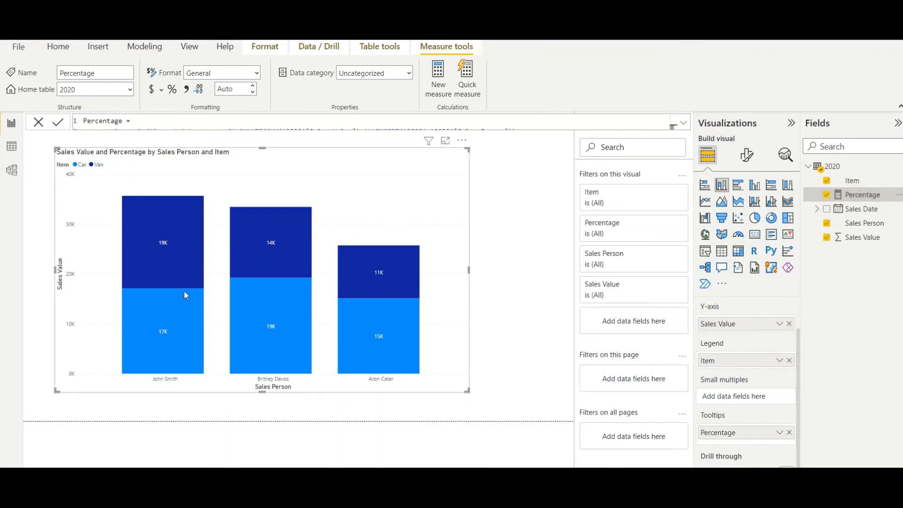
Check the first salesperson's Van and Car tooltips, which show Percentage as decimals like 0.58.
{"action": "left_click", "coordinate": [165, 250]}
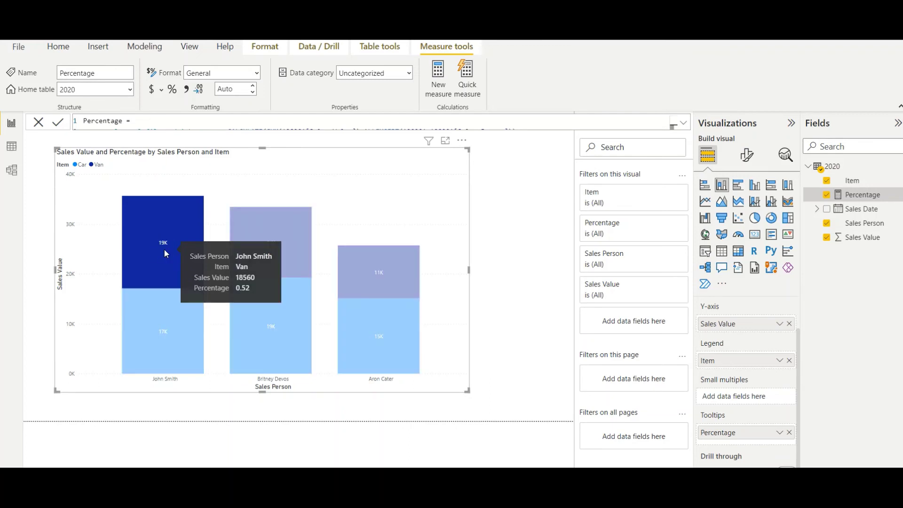
{"action": "mouse_move", "coordinate": [165, 246]}
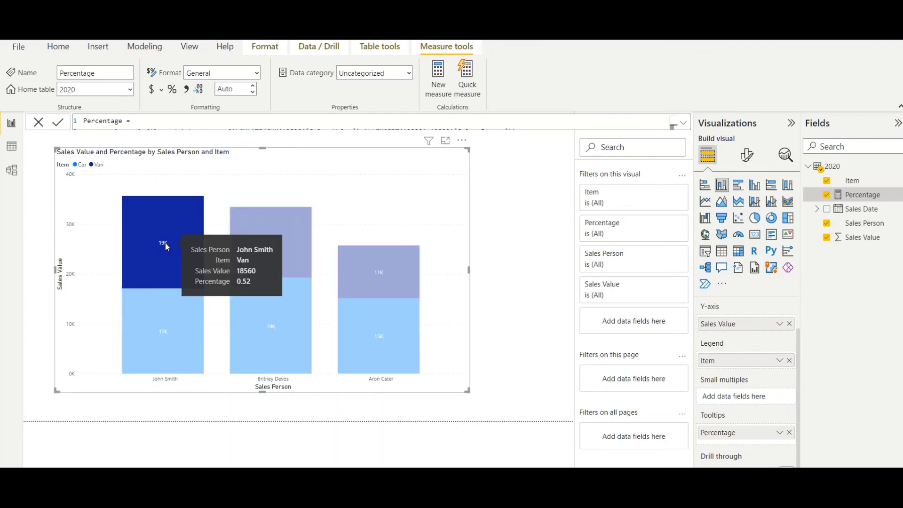
{"action": "left_click", "coordinate": [171, 316]}
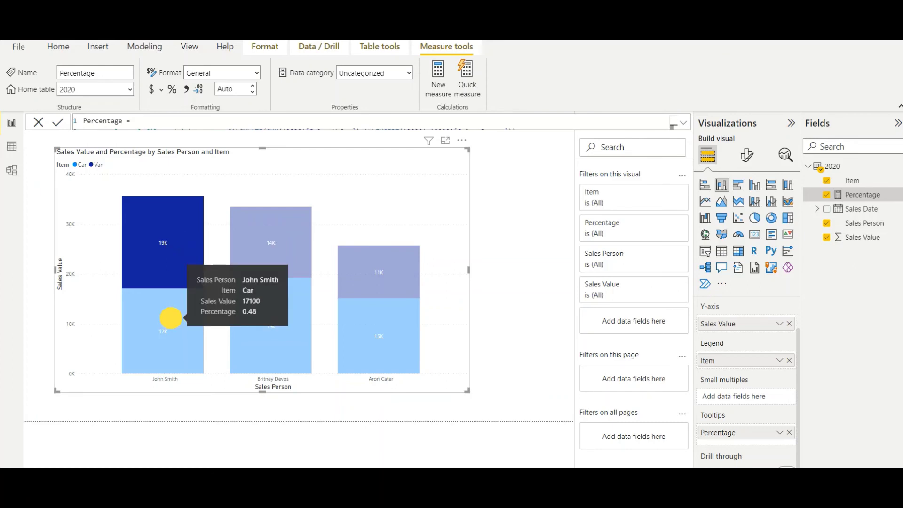
{"action": "mouse_move", "coordinate": [267, 321]}
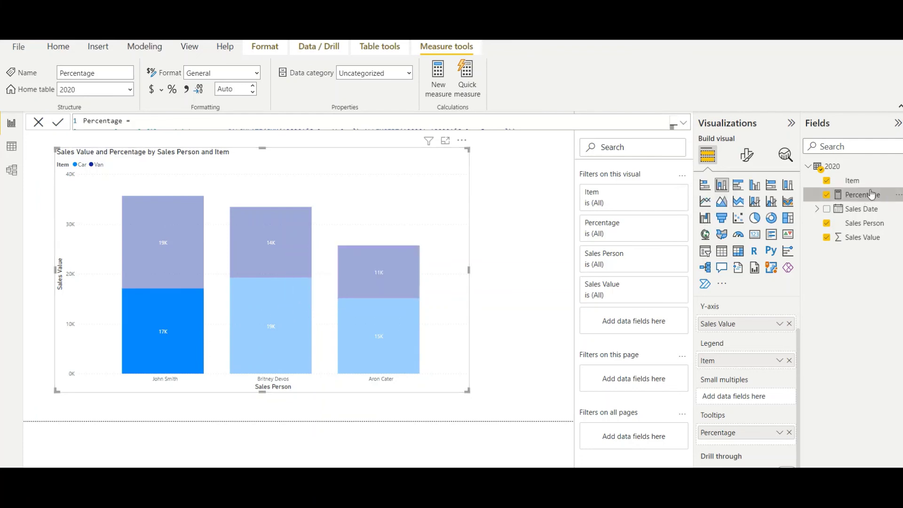
Format Percentage as a percentage and verify tooltips read 52.05%, 47.95% and 42.38%.
{"action": "left_click", "coordinate": [256, 72]}
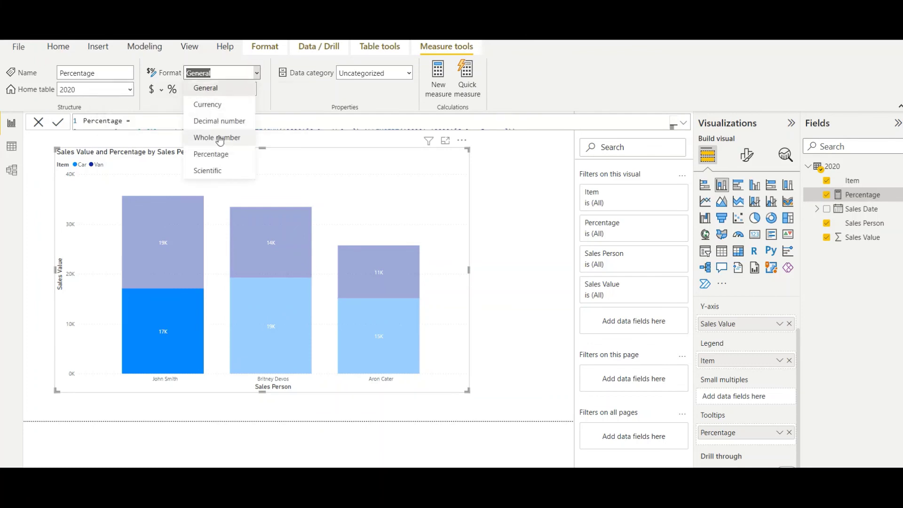
{"action": "left_click", "coordinate": [219, 154]}
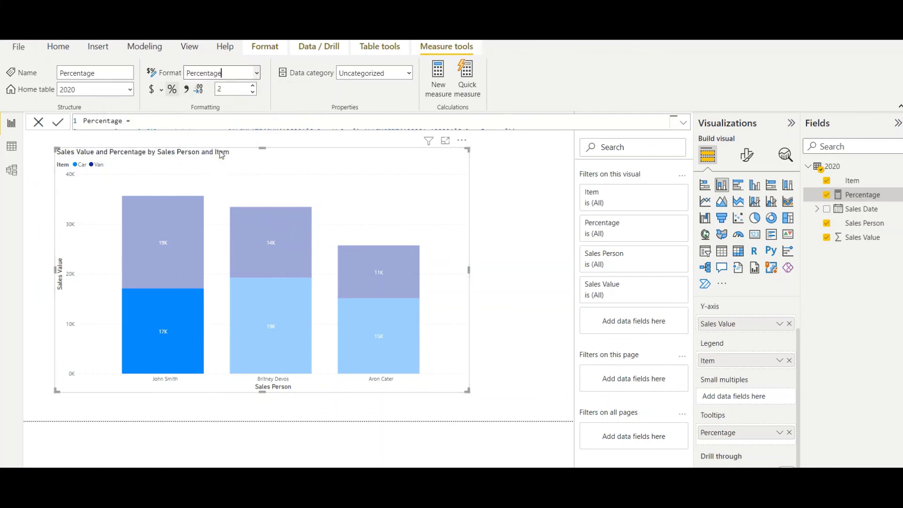
{"action": "left_click", "coordinate": [525, 222]}
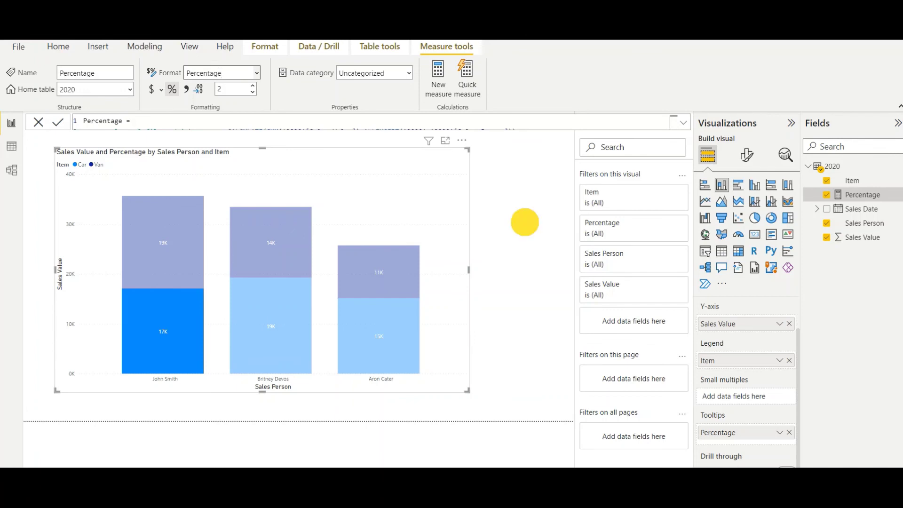
{"action": "left_click", "coordinate": [155, 237]}
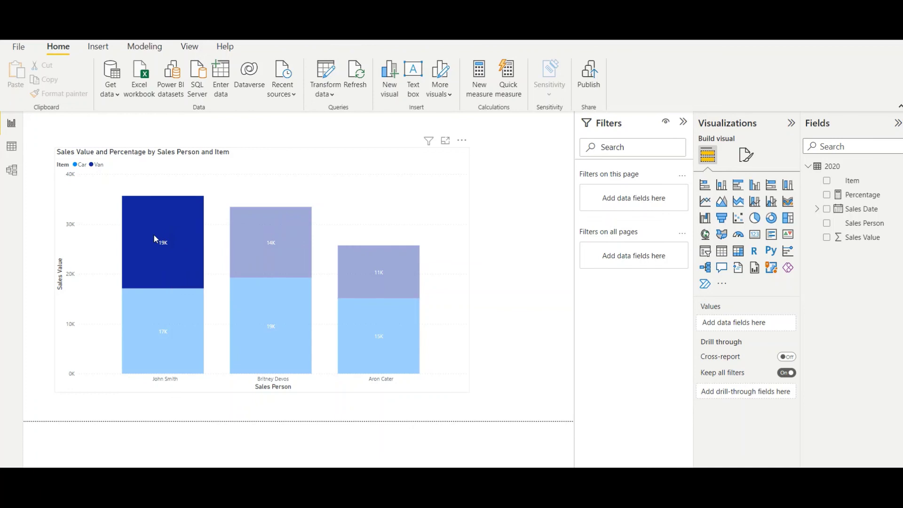
{"action": "mouse_move", "coordinate": [172, 235]}
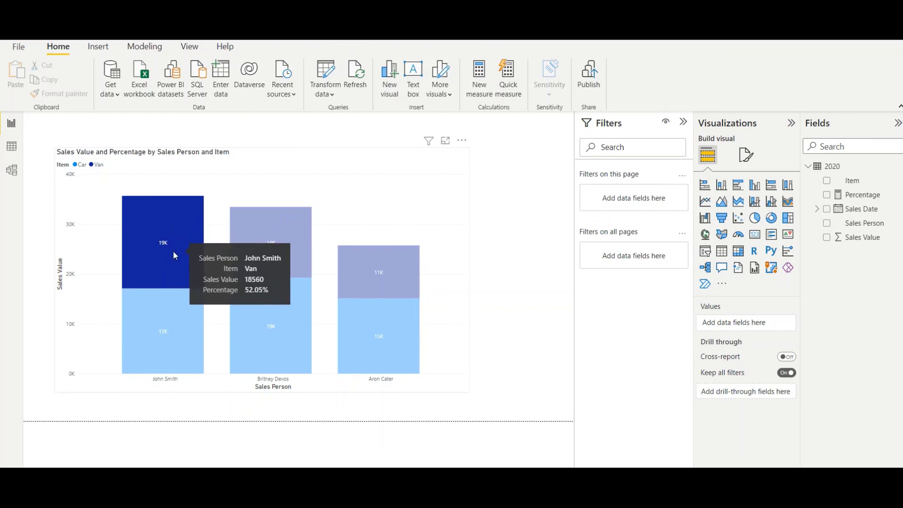
{"action": "mouse_move", "coordinate": [165, 331]}
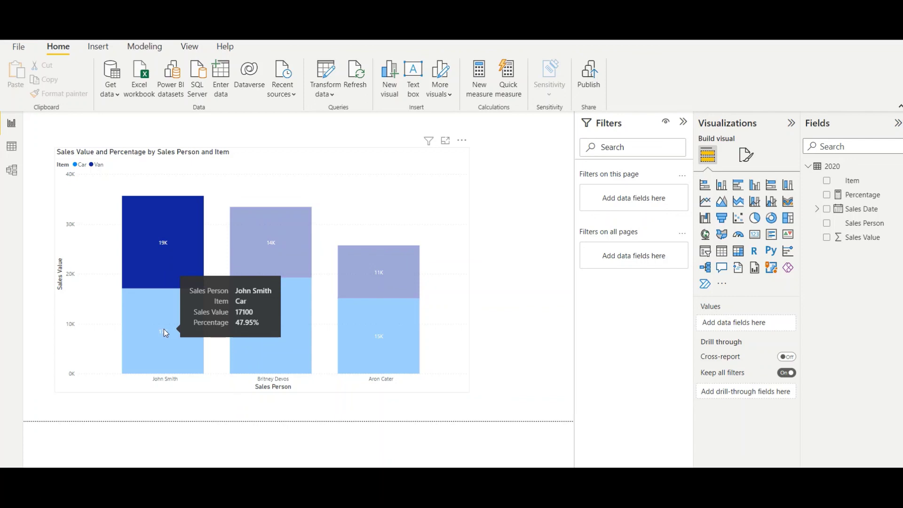
{"action": "mouse_move", "coordinate": [245, 262]}
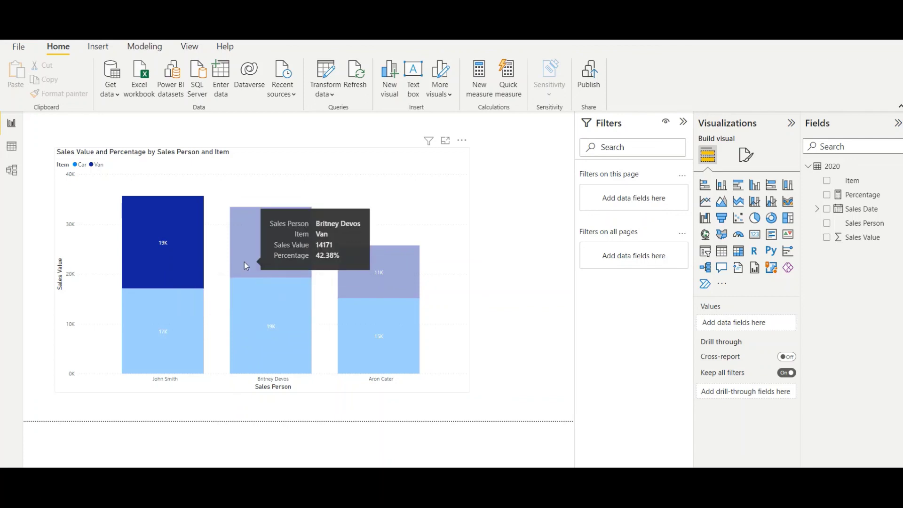